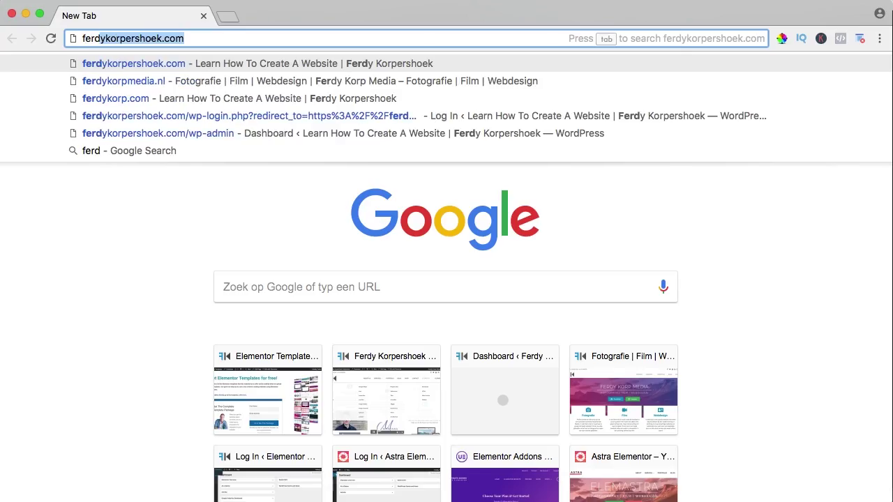
Go to ferdykorp.com/elementor and download Elementor for free without giving an e-mail.
{"action": "type", "text": "ykorp.c"}
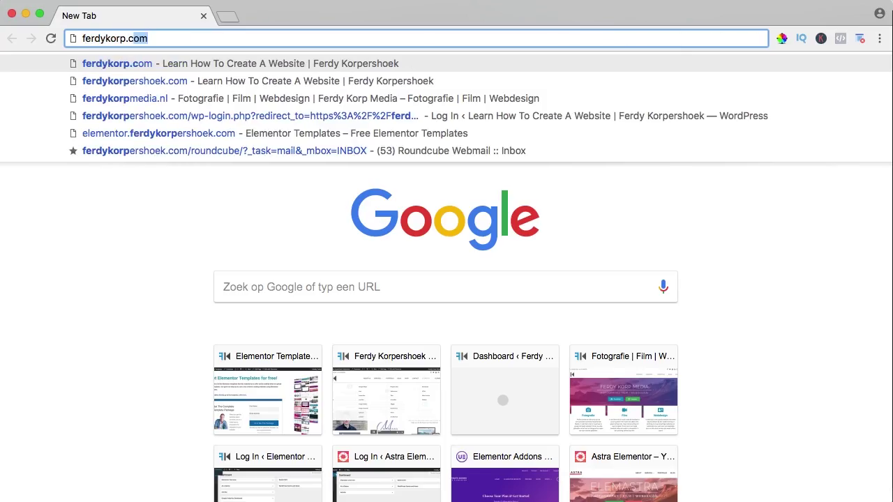
{"action": "type", "text": "om/elementor"}
{"action": "key", "text": "Return"}
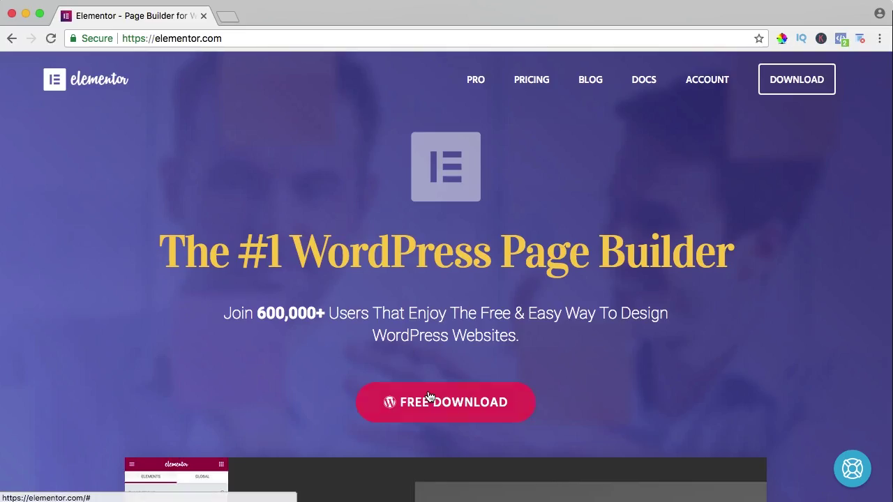
{"action": "left_click", "coordinate": [430, 397]}
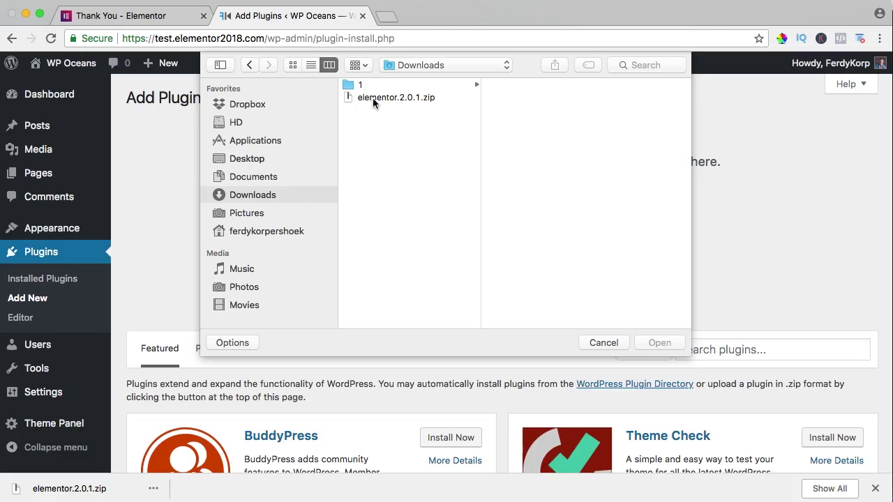
{"action": "left_click", "coordinate": [372, 95]}
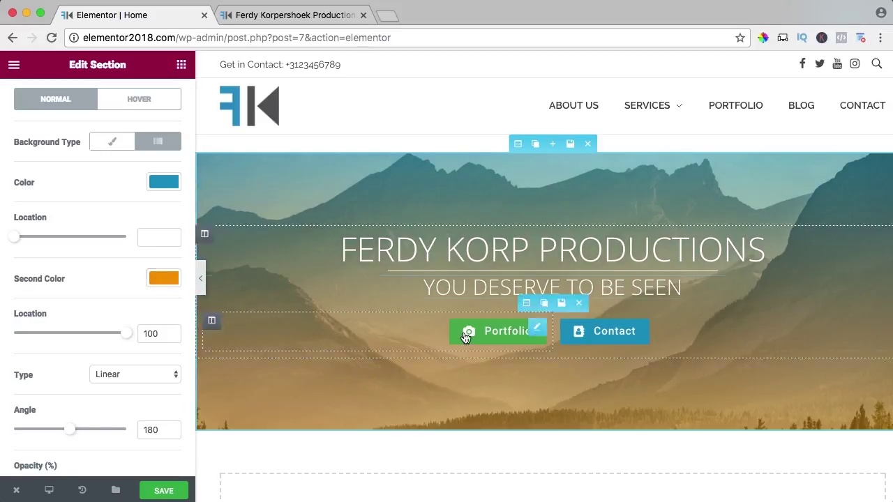
Make the overlay a linear gradient with a red second colour, location 50, angle 270.
{"action": "left_click", "coordinate": [163, 278]}
{"action": "left_click", "coordinate": [163, 279]}
{"action": "left_click_drag", "start_coordinate": [126, 332], "coordinate": [70, 334]}
{"action": "left_click", "coordinate": [134, 372]}
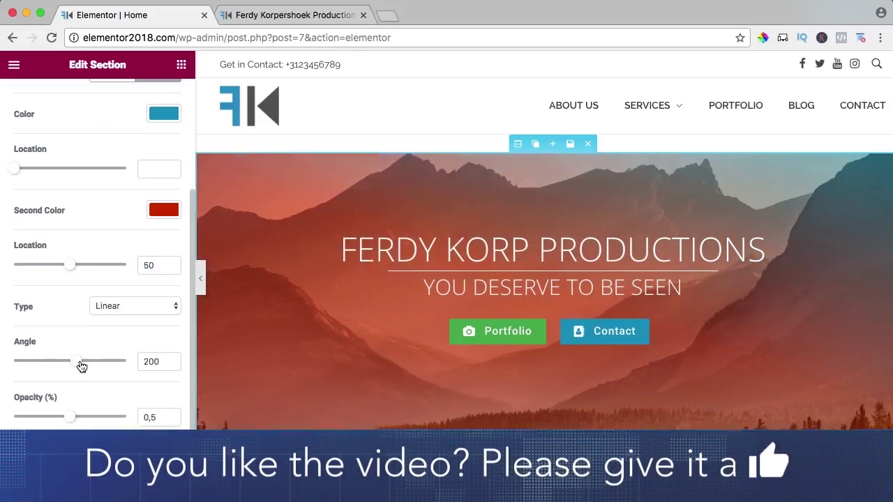
{"action": "left_click_drag", "start_coordinate": [81, 361], "coordinate": [97, 362]}
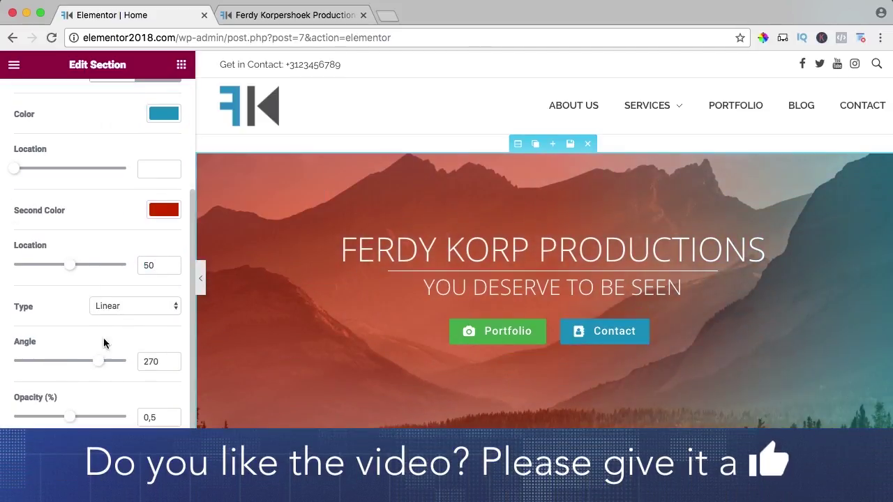
{"action": "left_click_drag", "start_coordinate": [70, 264], "coordinate": [94, 264]}
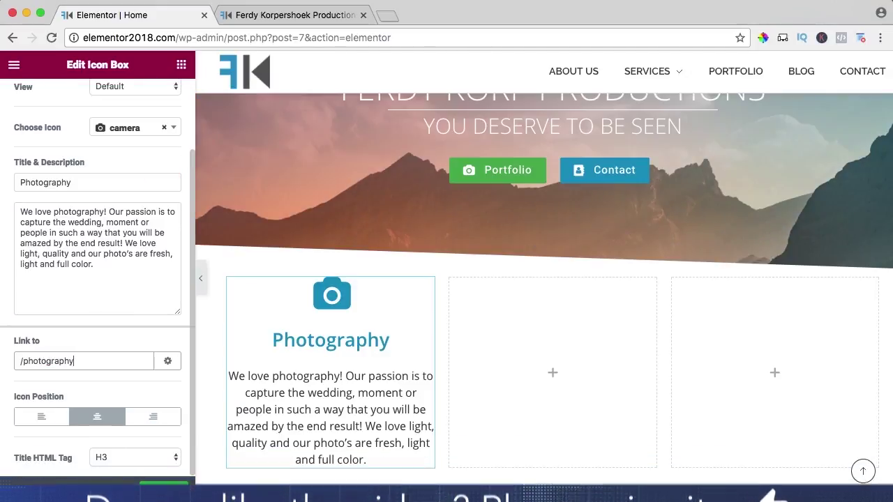
{"action": "left_click", "coordinate": [115, 456]}
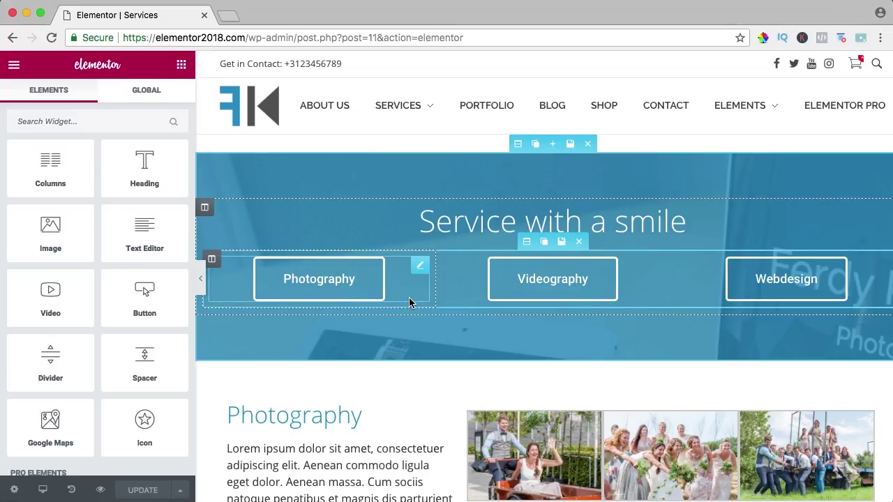
Search widgets for 'anc' to show Menu Anchor, then scroll the canvas to the Photography section.
{"action": "left_click", "coordinate": [68, 126]}
{"action": "type", "text": "ancho"}
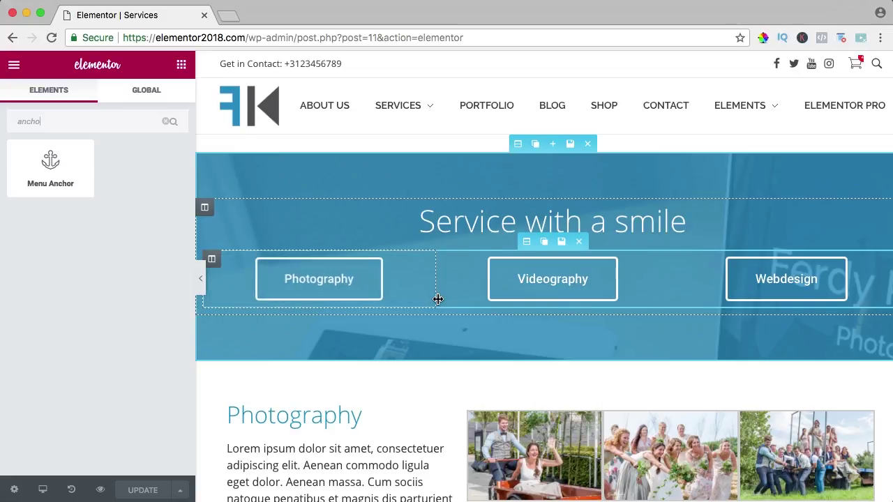
{"action": "scroll", "coordinate": [436, 301], "scroll_direction": "down", "scroll_amount": 3}
{"action": "scroll", "coordinate": [416, 304], "scroll_direction": "down", "scroll_amount": 2}
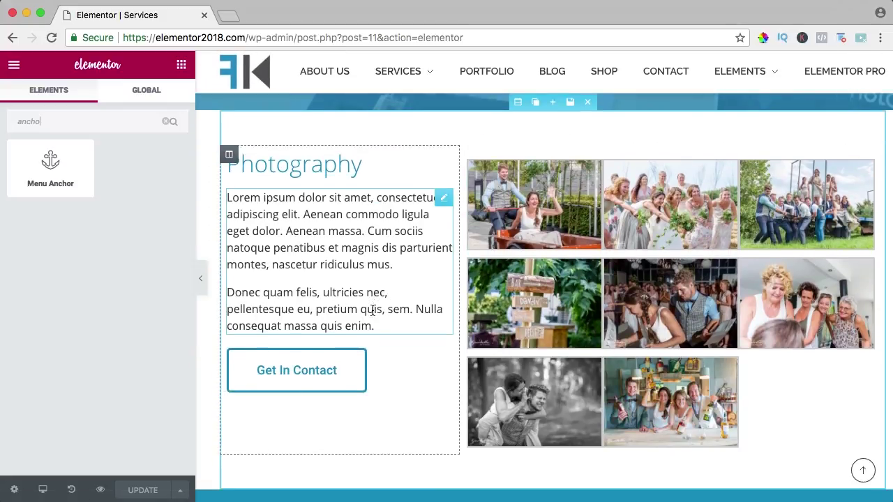
{"action": "scroll", "coordinate": [375, 306], "scroll_direction": "up", "scroll_amount": 5}
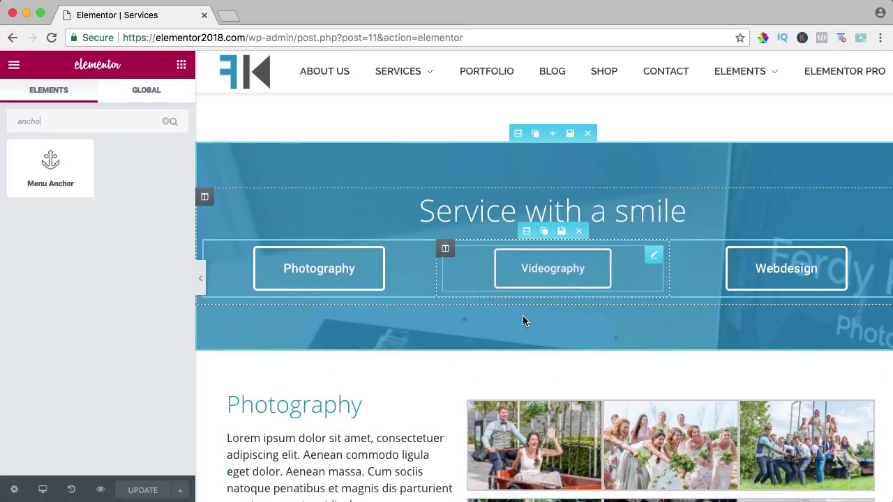
{"action": "scroll", "coordinate": [522, 316], "scroll_direction": "down", "scroll_amount": 12}
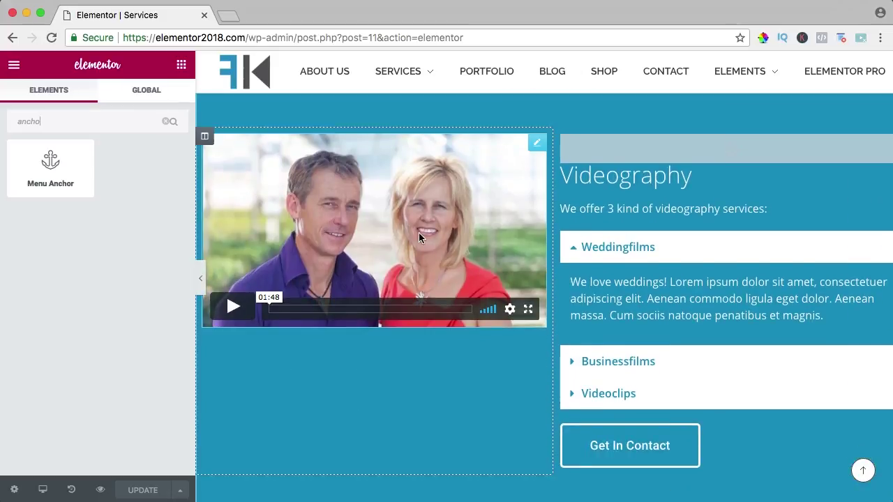
{"action": "scroll", "coordinate": [455, 239], "scroll_direction": "up", "scroll_amount": 10}
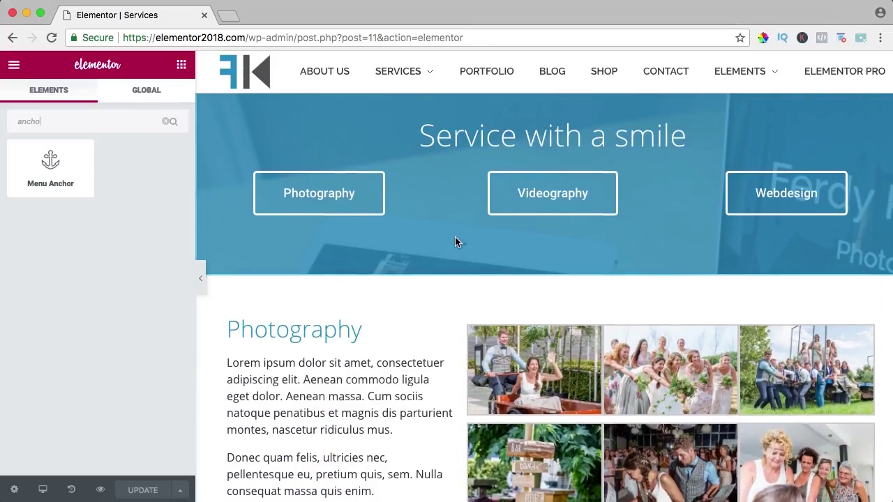
{"action": "scroll", "coordinate": [455, 237], "scroll_direction": "down", "scroll_amount": 1}
{"action": "scroll", "coordinate": [450, 241], "scroll_direction": "down", "scroll_amount": 2}
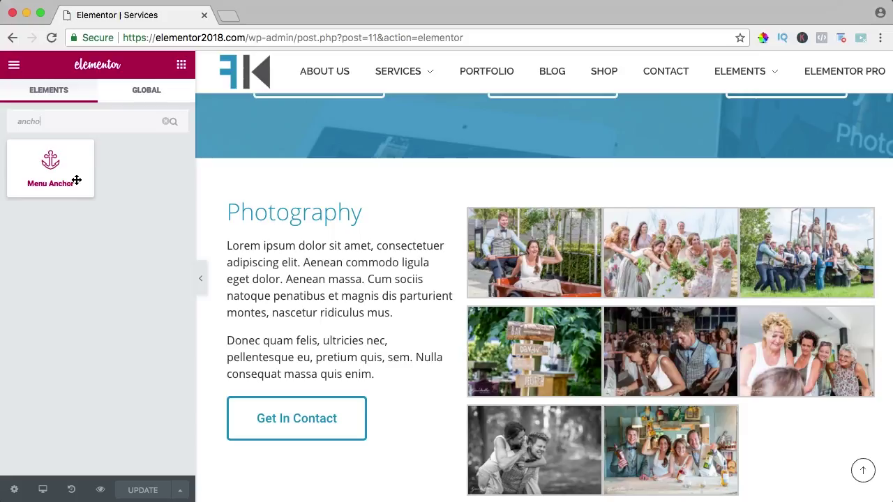
Drop a Menu Anchor above the Photography heading and give it the ID 'photography'.
{"action": "left_click_drag", "start_coordinate": [44, 171], "coordinate": [274, 215]}
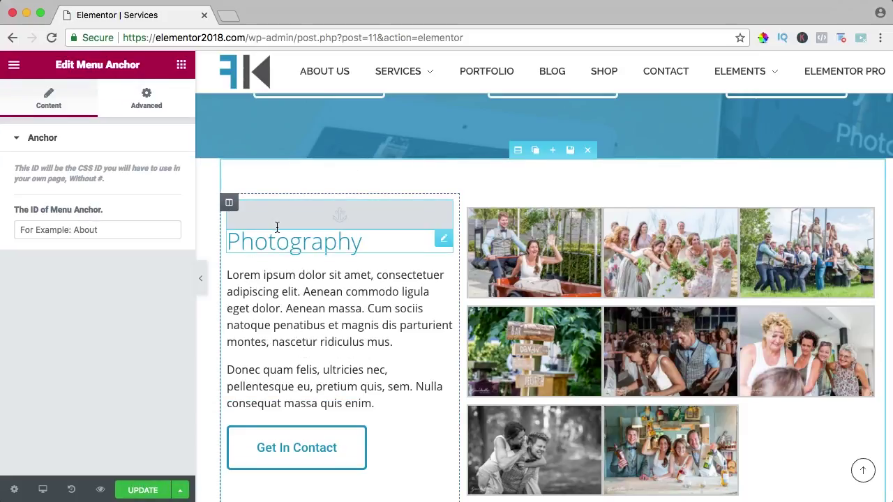
{"action": "left_click", "coordinate": [42, 230]}
{"action": "type", "text": "photography"}
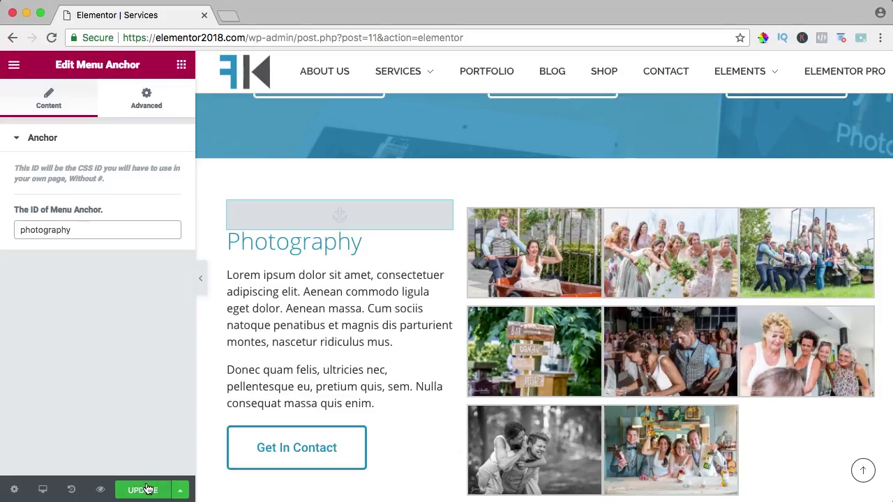
Preview the Services page in a new tab, scroll through it, and return to the editor.
{"action": "left_click", "coordinate": [101, 492]}
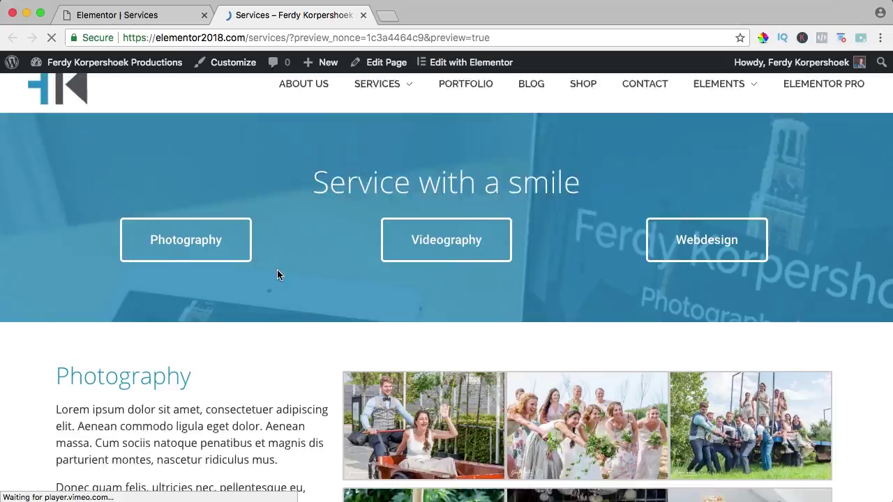
{"action": "scroll", "coordinate": [145, 224], "scroll_direction": "down", "scroll_amount": 3}
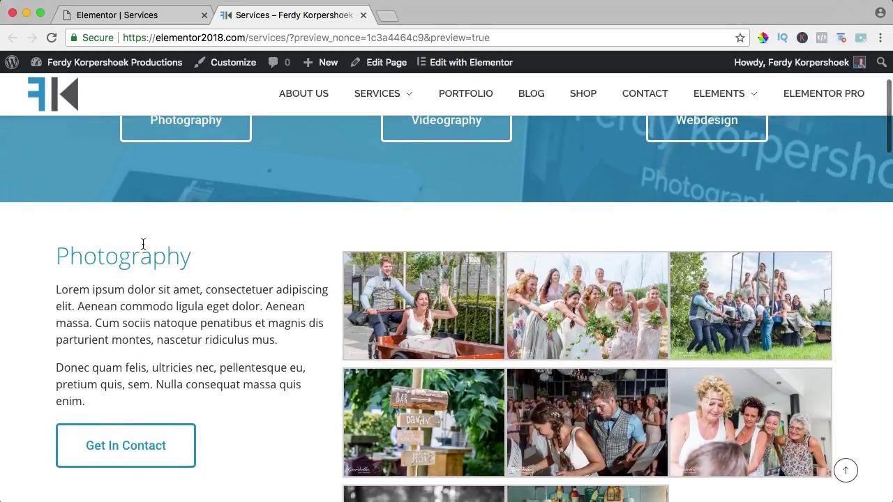
{"action": "left_click", "coordinate": [139, 15]}
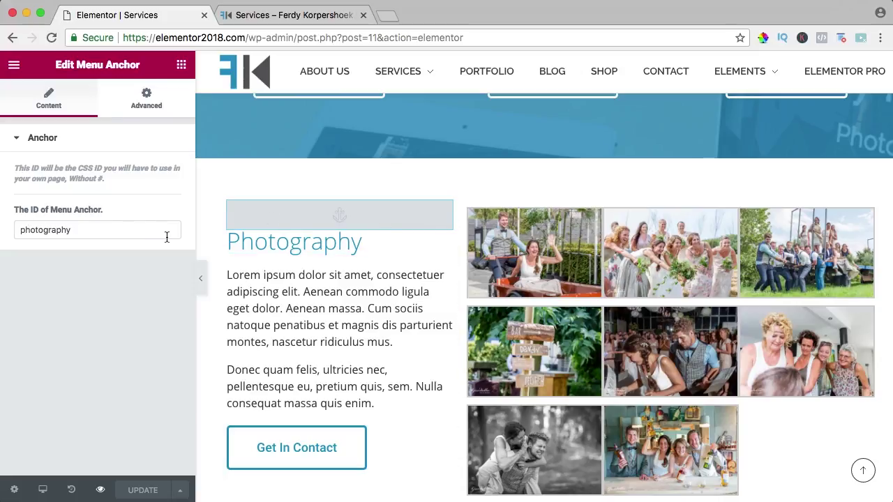
Link the Photography button to #photography, save, and view the refreshed preview.
{"action": "scroll", "coordinate": [319, 275], "scroll_direction": "up", "scroll_amount": 4}
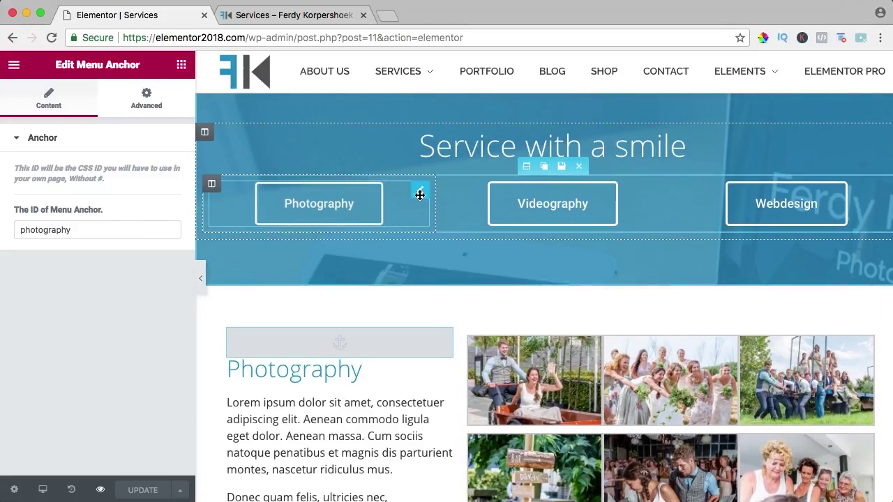
{"action": "left_click", "coordinate": [419, 194]}
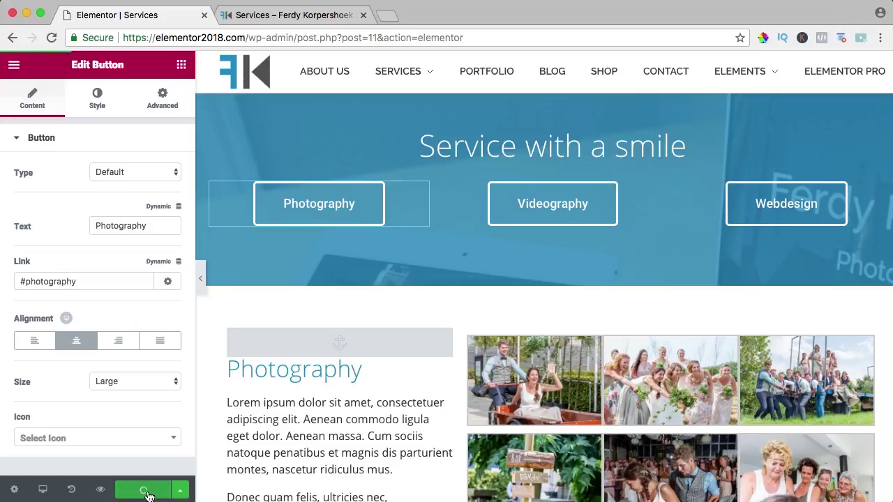
{"action": "left_click", "coordinate": [319, 15]}
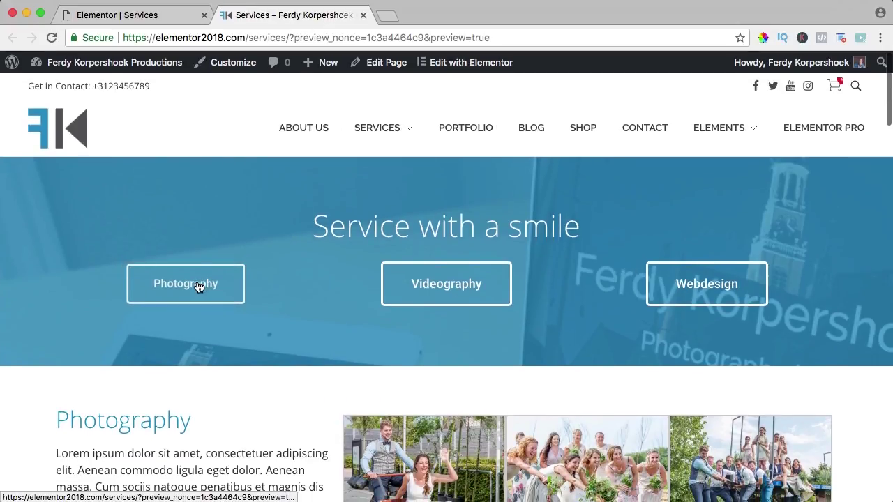
{"action": "left_click", "coordinate": [199, 286]}
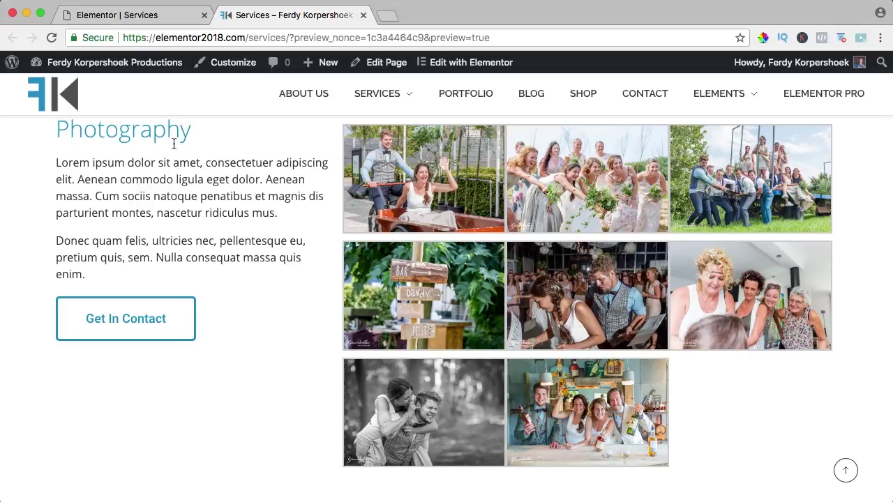
{"action": "scroll", "coordinate": [256, 186], "scroll_direction": "up", "scroll_amount": 1}
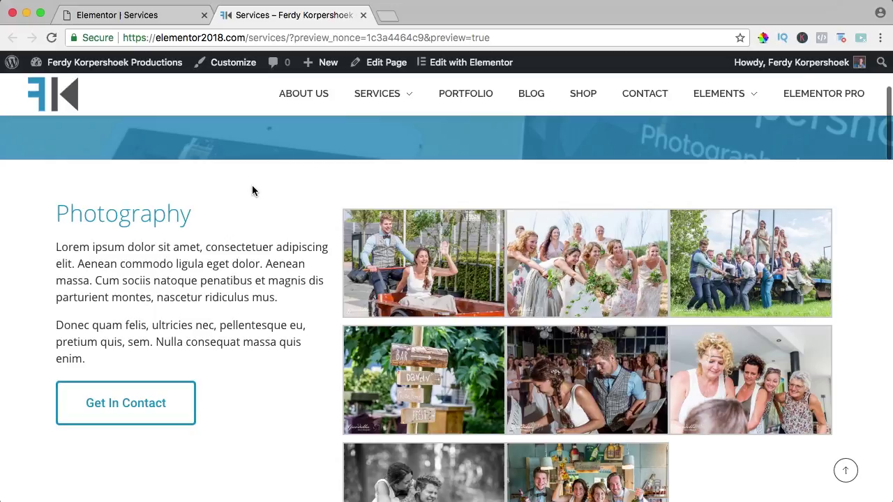
{"action": "scroll", "coordinate": [268, 201], "scroll_direction": "up", "scroll_amount": 3}
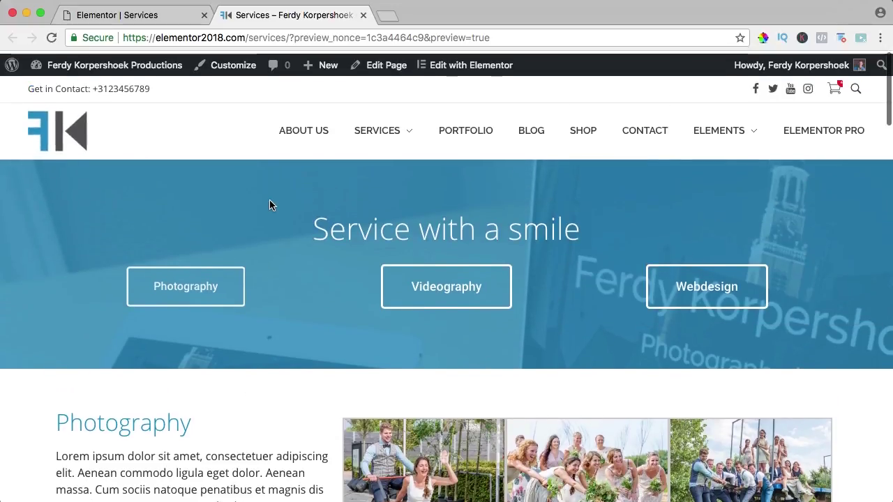
Link the Videography button to #videography and confirm the Videography anchor's ID is 'videography'.
{"action": "left_click", "coordinate": [149, 15]}
{"action": "left_click", "coordinate": [551, 204]}
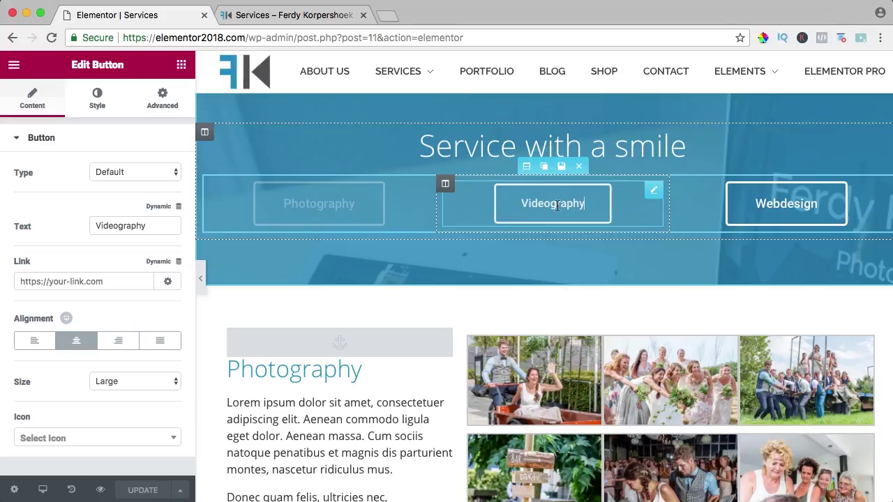
{"action": "left_click", "coordinate": [75, 283]}
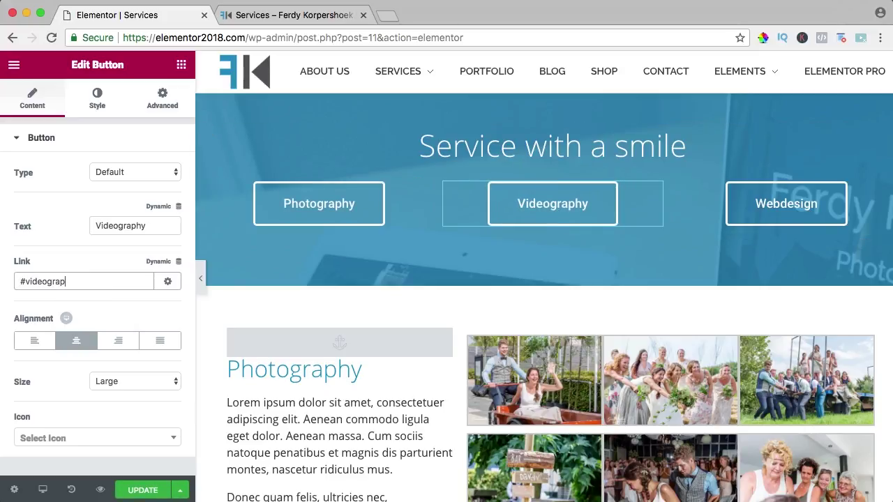
{"action": "scroll", "coordinate": [524, 270], "scroll_direction": "down", "scroll_amount": 10}
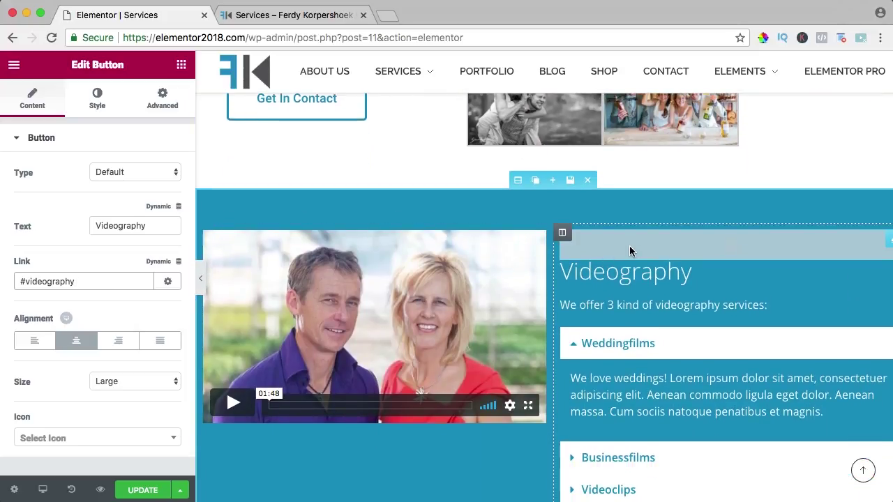
{"action": "left_click", "coordinate": [630, 250]}
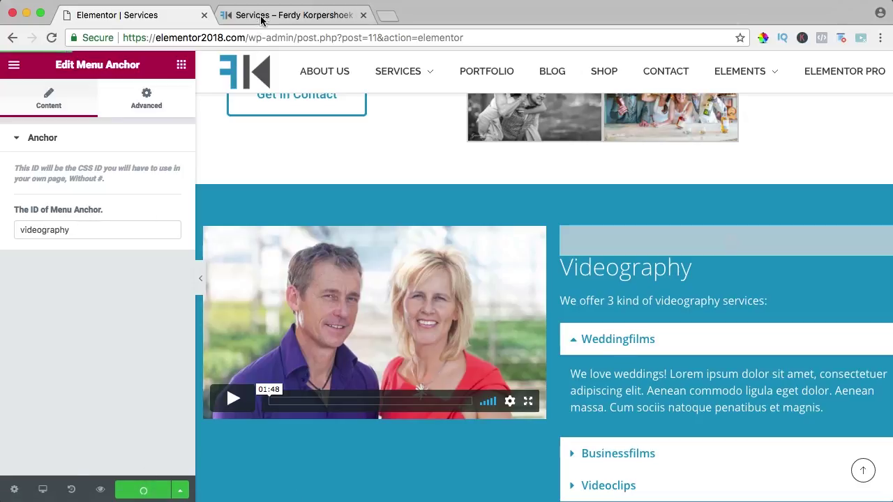
In the preview tab, test that the Videography button jumps to the Videography section.
{"action": "left_click", "coordinate": [293, 14]}
{"action": "mouse_move", "coordinate": [480, 257]}
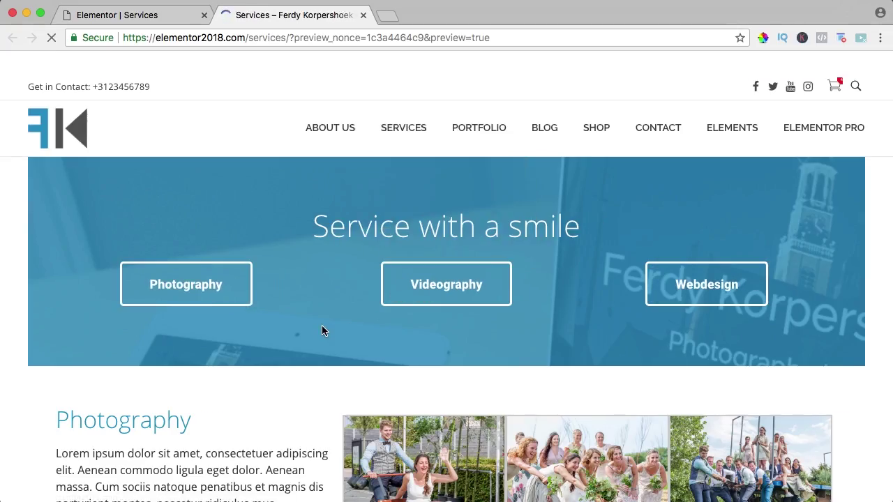
{"action": "left_click", "coordinate": [448, 287]}
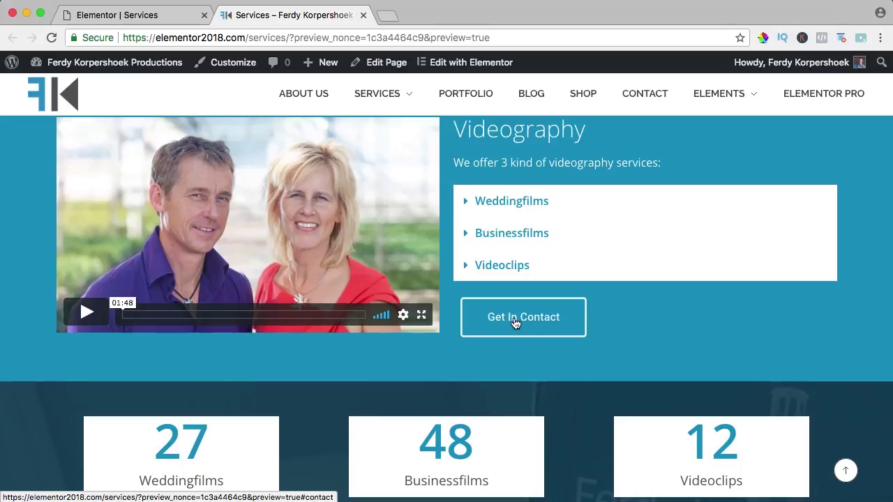
Place a Menu Anchor with ID 'contact' above the 'Get in contact with us!' section and save.
{"action": "left_click", "coordinate": [168, 16]}
{"action": "scroll", "coordinate": [507, 285], "scroll_direction": "down", "scroll_amount": 20}
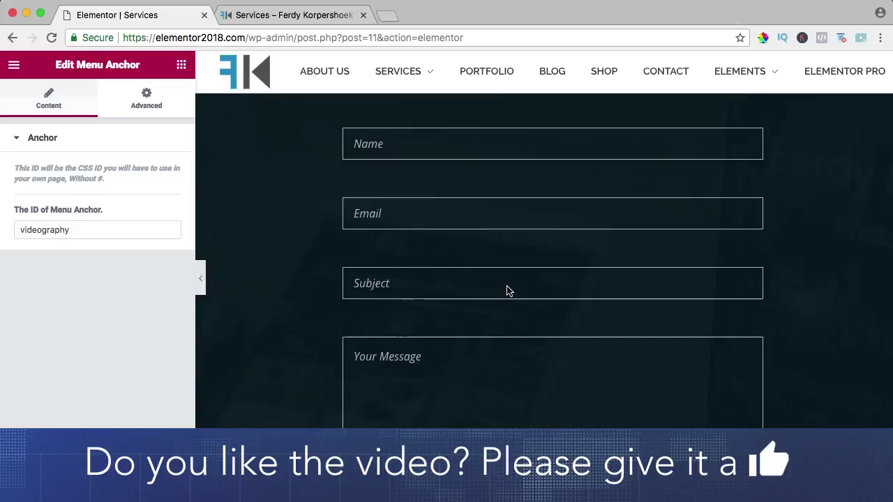
{"action": "scroll", "coordinate": [508, 291], "scroll_direction": "up", "scroll_amount": 3}
{"action": "scroll", "coordinate": [508, 292], "scroll_direction": "up", "scroll_amount": 2}
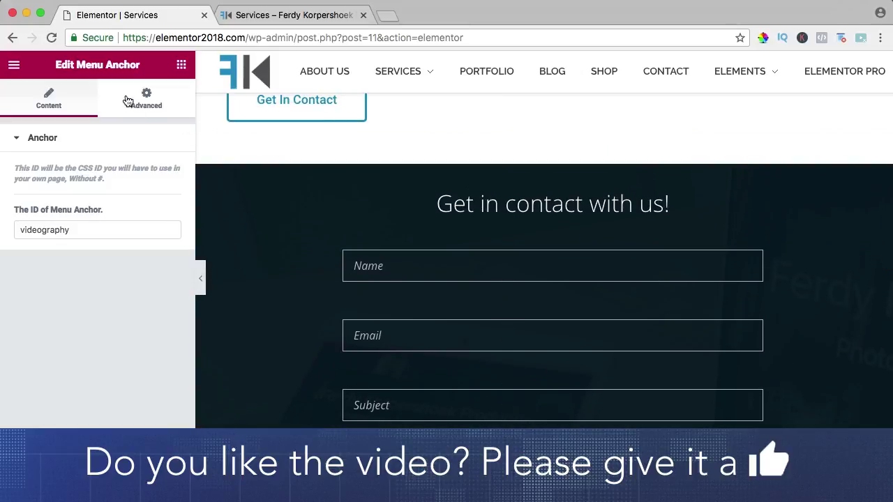
{"action": "left_click", "coordinate": [181, 66]}
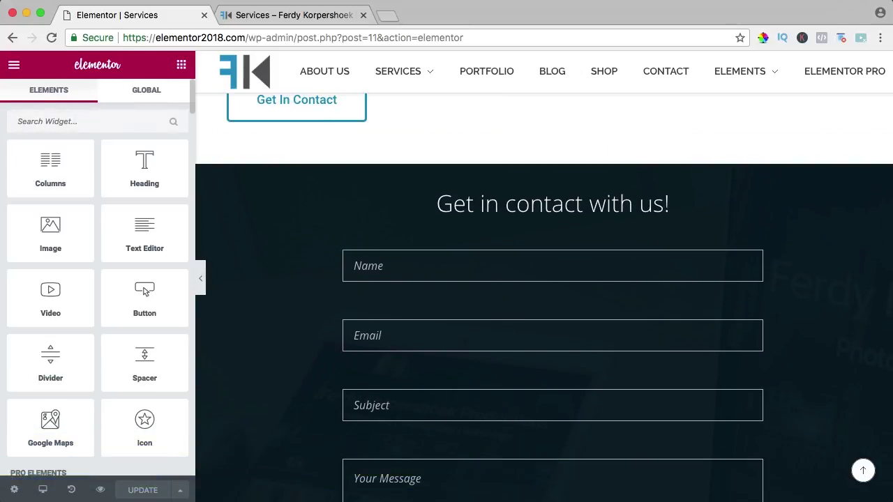
{"action": "type", "text": "ancho"}
{"action": "left_click_drag", "start_coordinate": [55, 183], "coordinate": [513, 177]}
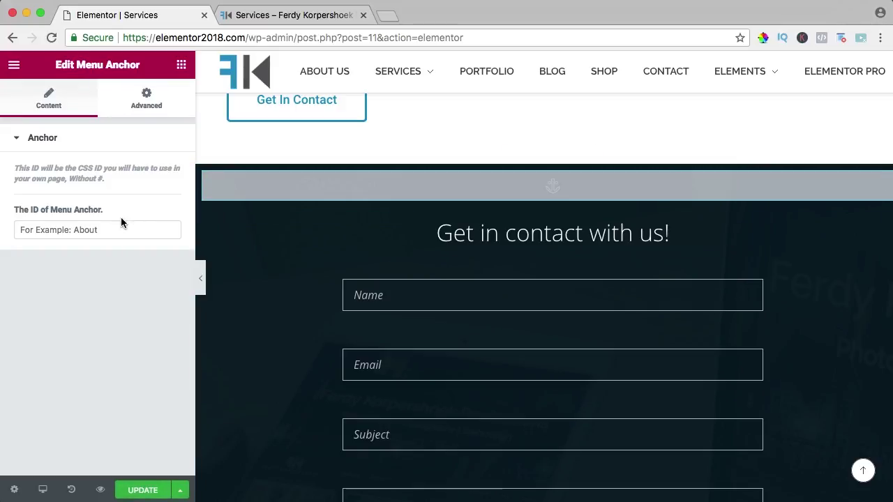
{"action": "type", "text": "contact"}
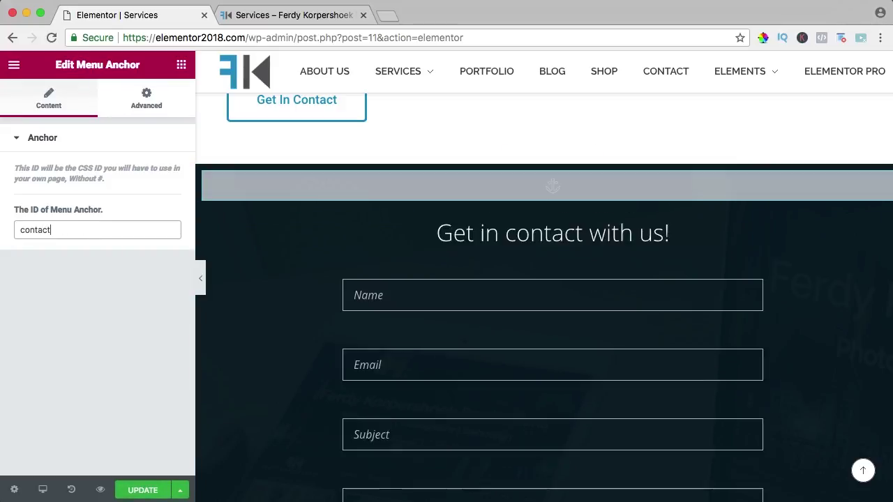
{"action": "left_click", "coordinate": [144, 491]}
Link the Webdesign section's Get In Contact button to #contact and save the page.
{"action": "scroll", "coordinate": [652, 171], "scroll_direction": "up", "scroll_amount": 3}
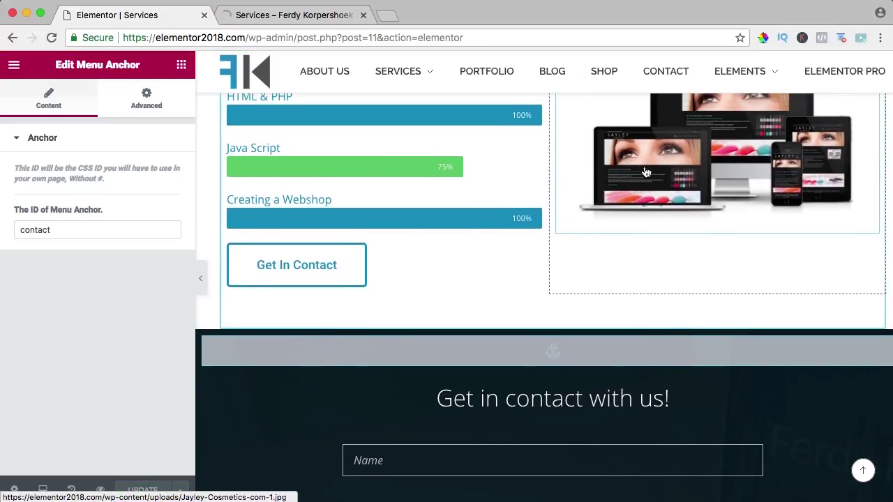
{"action": "left_click", "coordinate": [304, 258]}
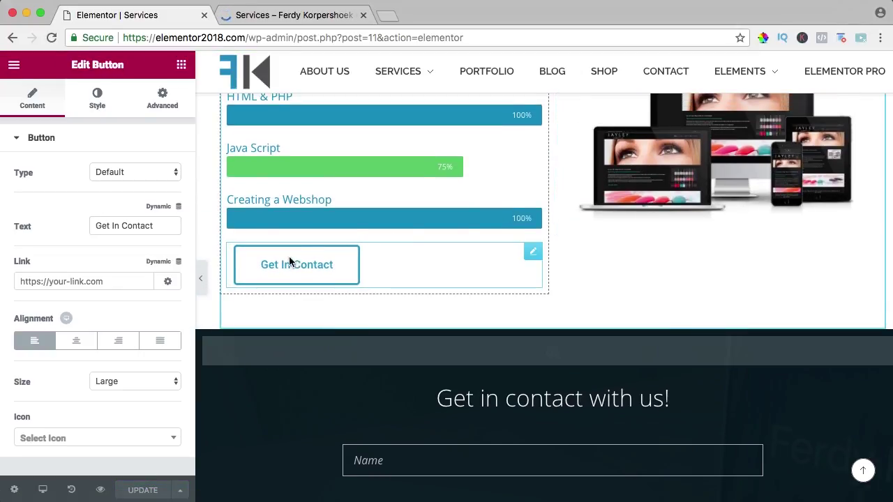
{"action": "left_click", "coordinate": [94, 280]}
{"action": "type", "text": "#contact"}
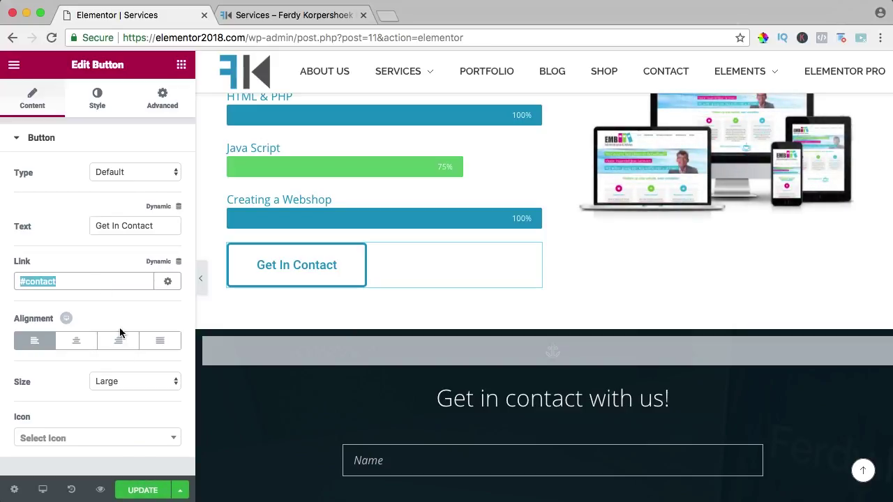
{"action": "left_click", "coordinate": [143, 491]}
Verify the Videography and Photography Get In Contact buttons also link to #contact.
{"action": "scroll", "coordinate": [590, 244], "scroll_direction": "up", "scroll_amount": 7}
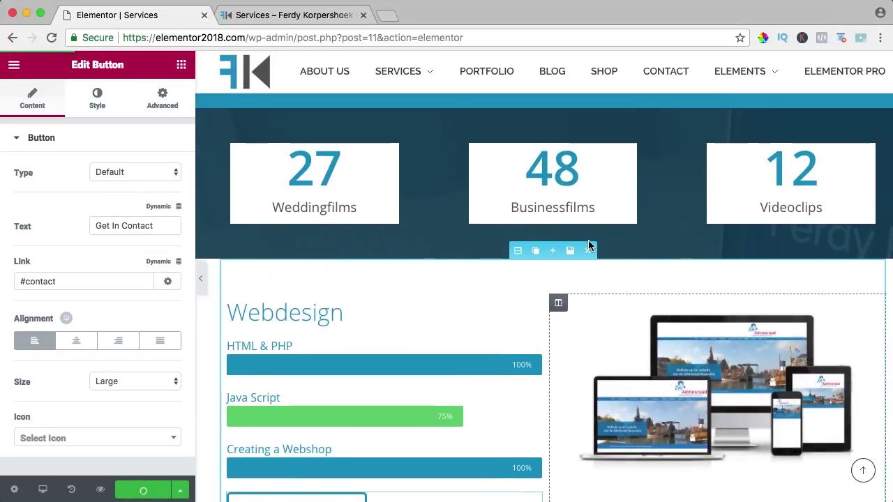
{"action": "scroll", "coordinate": [597, 281], "scroll_direction": "up", "scroll_amount": 2}
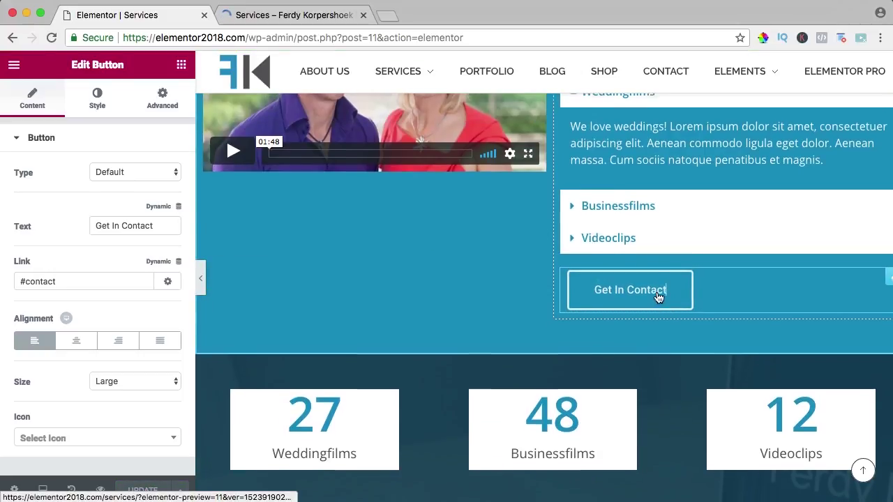
{"action": "scroll", "coordinate": [662, 293], "scroll_direction": "down", "scroll_amount": 5}
{"action": "left_click", "coordinate": [80, 281]}
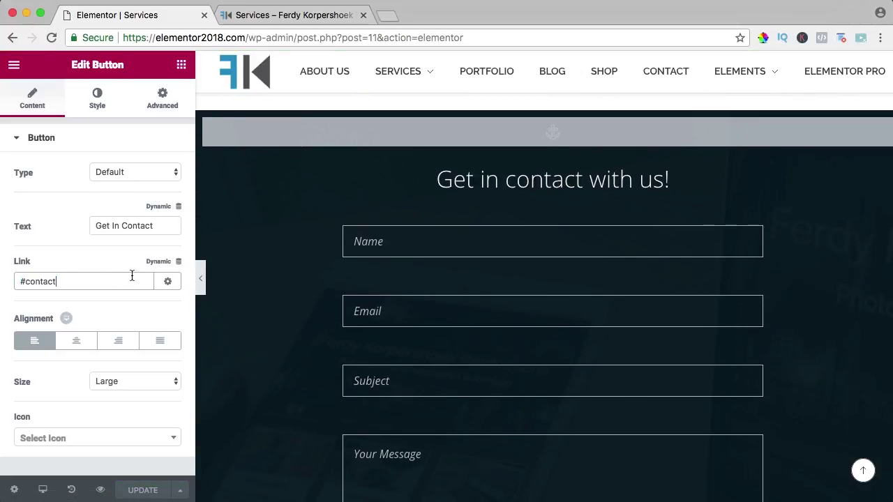
{"action": "scroll", "coordinate": [488, 251], "scroll_direction": "up", "scroll_amount": 10}
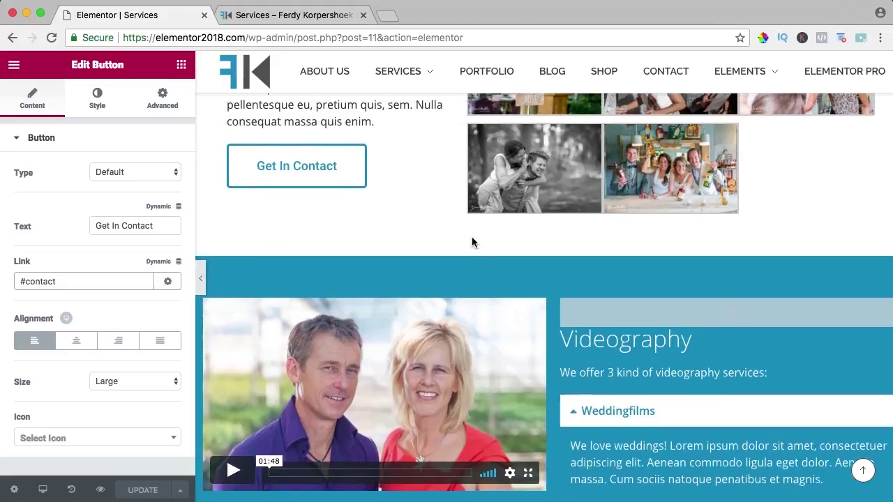
{"action": "left_click", "coordinate": [296, 190]}
{"action": "left_click", "coordinate": [83, 279]}
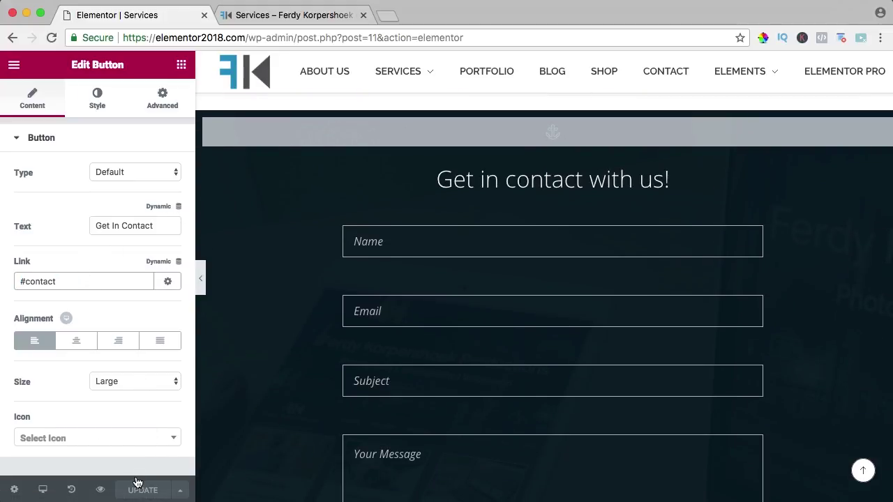
In the preview, test the Photography, Videography and Get In Contact jumps to their sections.
{"action": "left_click", "coordinate": [299, 17]}
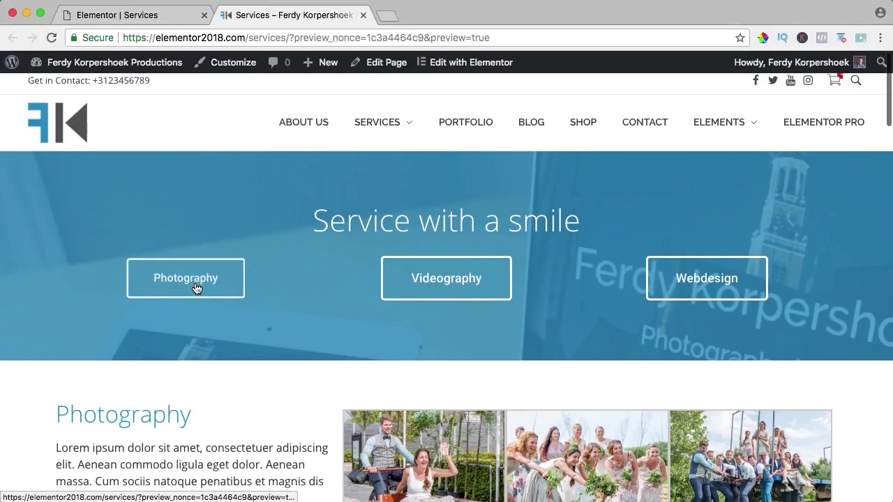
{"action": "left_click", "coordinate": [198, 285]}
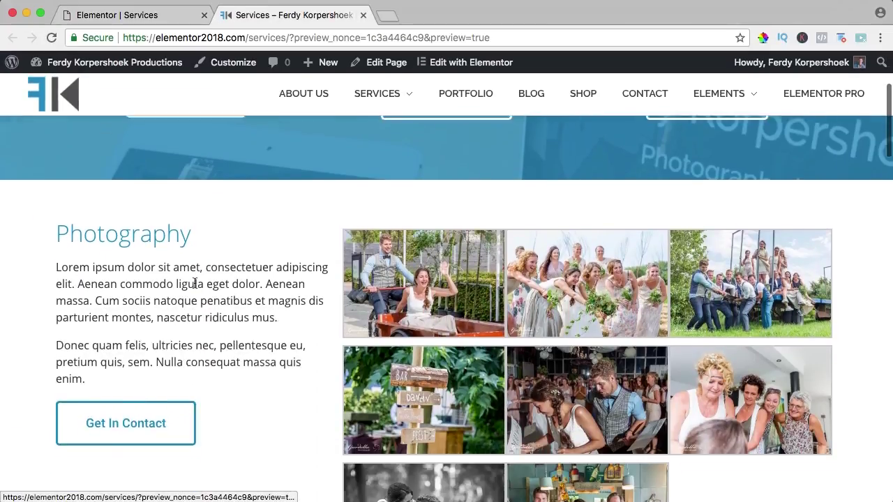
{"action": "scroll", "coordinate": [304, 254], "scroll_direction": "up", "scroll_amount": 5}
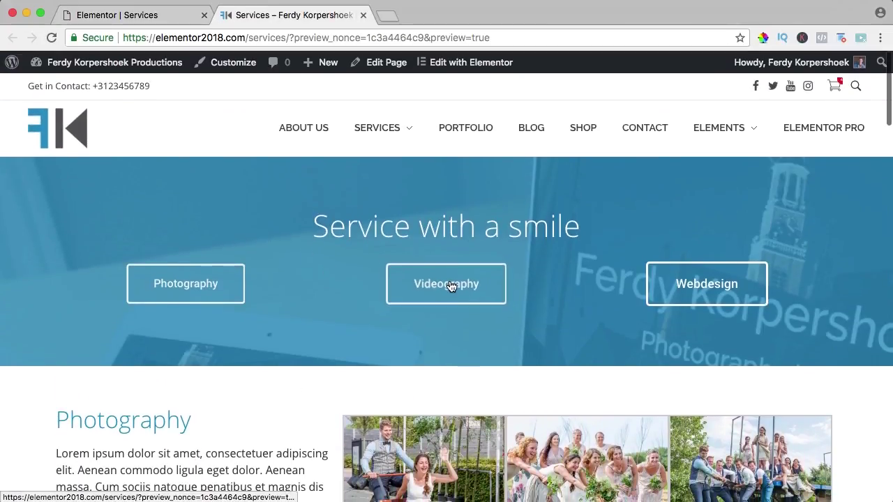
{"action": "left_click", "coordinate": [450, 286]}
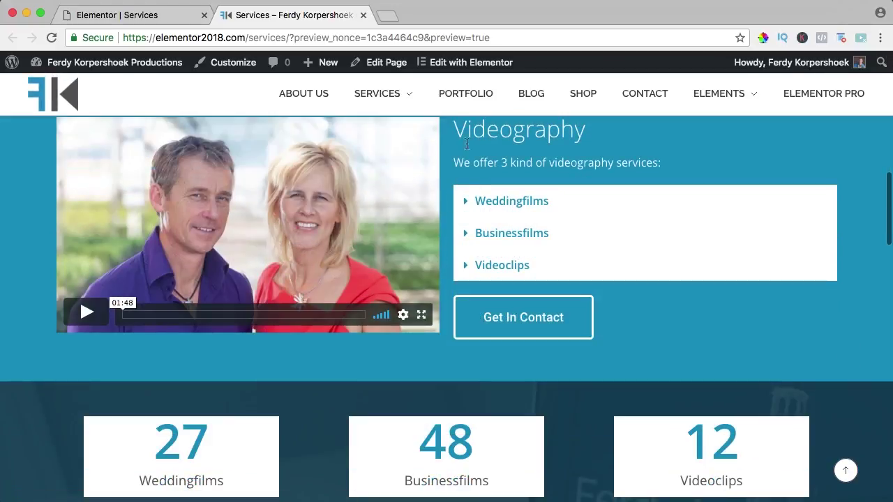
{"action": "left_click", "coordinate": [510, 319]}
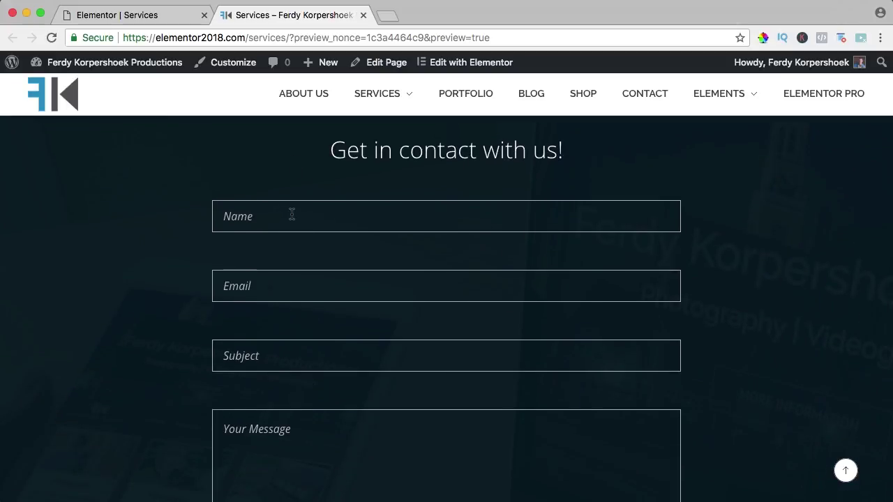
{"action": "scroll", "coordinate": [292, 214], "scroll_direction": "down", "scroll_amount": 5}
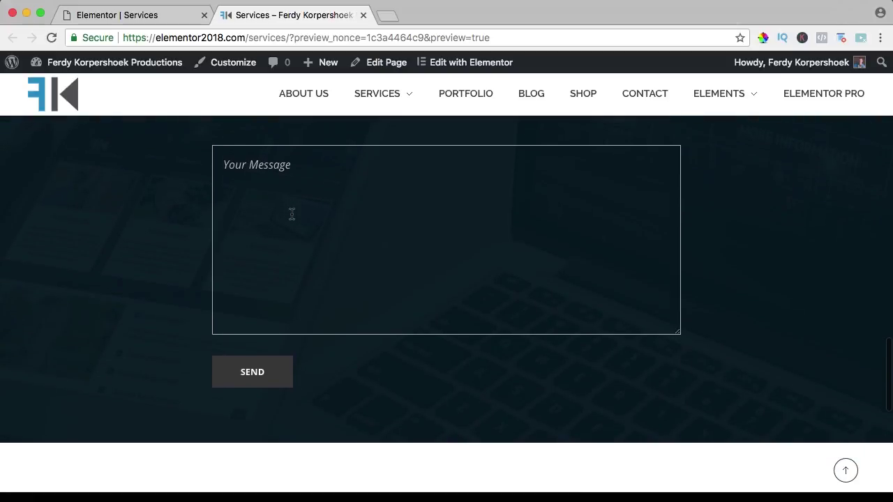